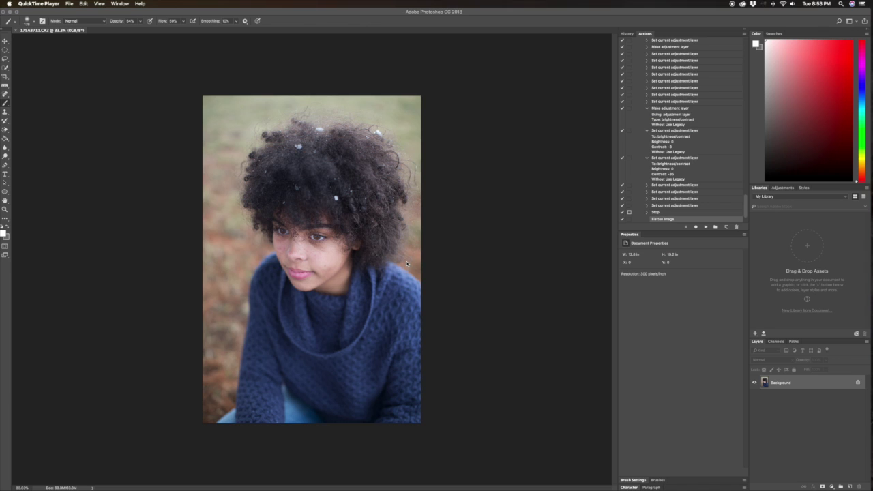
# - Patch the large white fluff in the hair above the forehead with clean hair beside it using the Patch Tool, and deselect
pyautogui.click(407, 263)
pyautogui.press('super+plus')
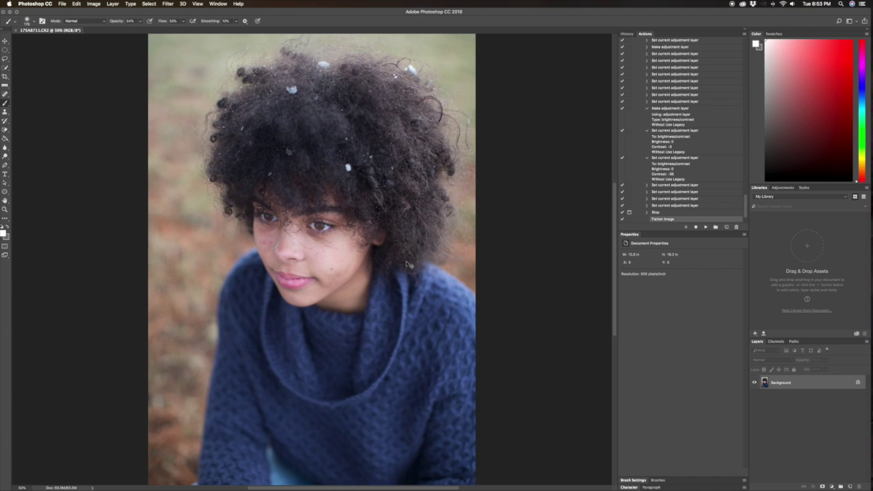
pyautogui.press('super+plus')
pyautogui.press('super+plus')
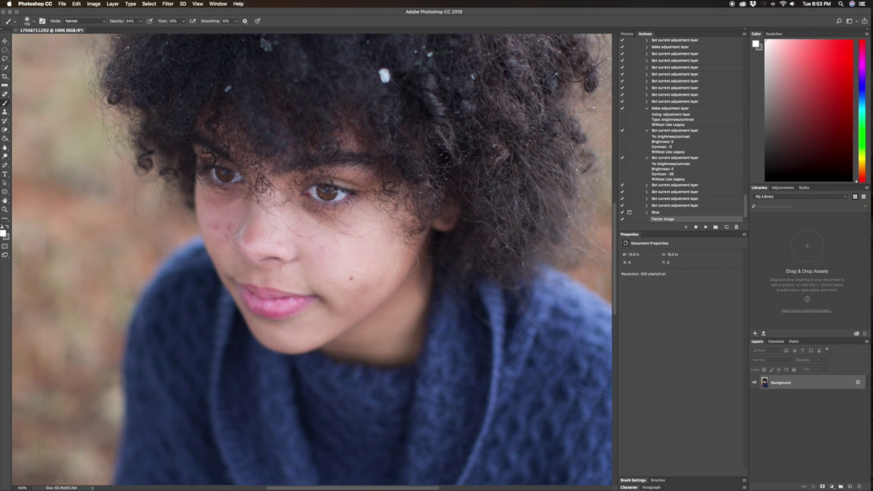
pyautogui.scroll(8, 407, 263)
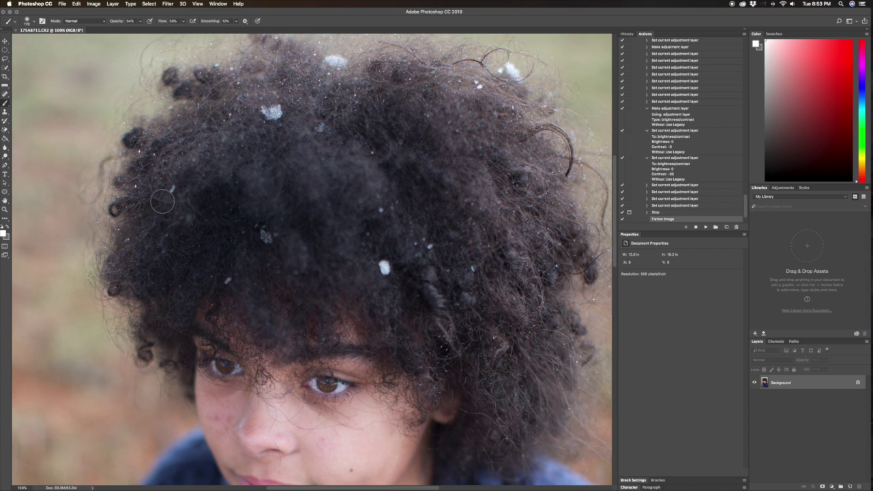
pyautogui.click(6, 97)
pyautogui.rightClick(6, 96)
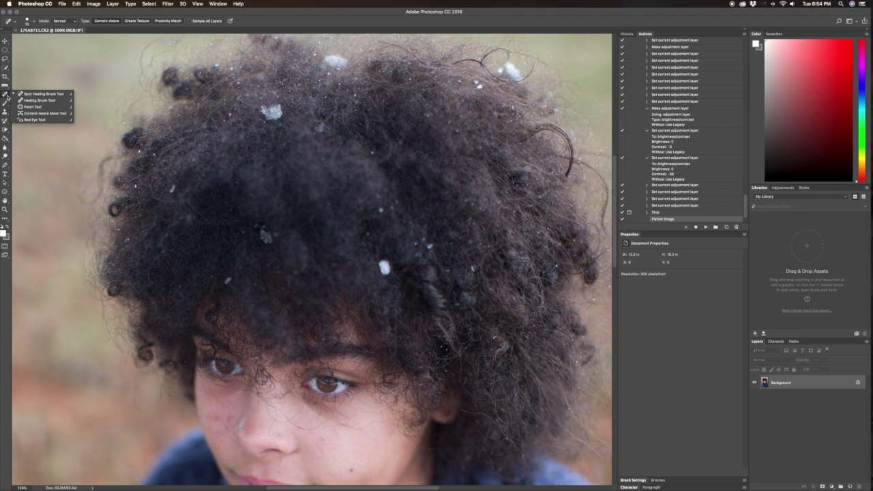
pyautogui.click(42, 107)
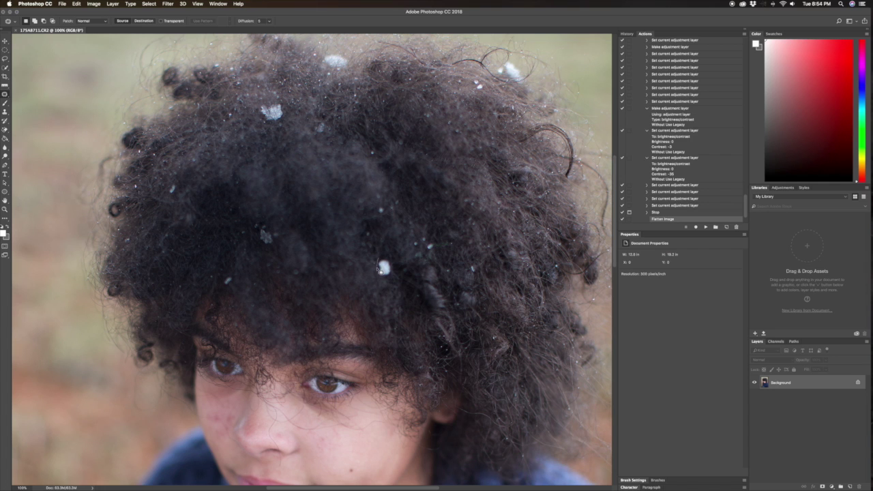
pyautogui.moveTo(386, 279); pyautogui.dragTo(399, 269)
pyautogui.moveTo(382, 261); pyautogui.dragTo(384, 265)
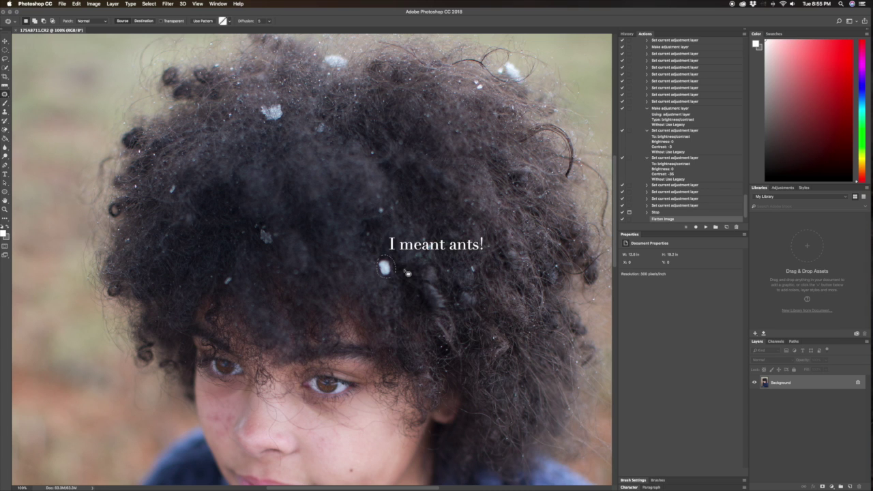
pyautogui.moveTo(389, 268); pyautogui.dragTo(369, 282)
pyautogui.scroll(1, 389, 267)
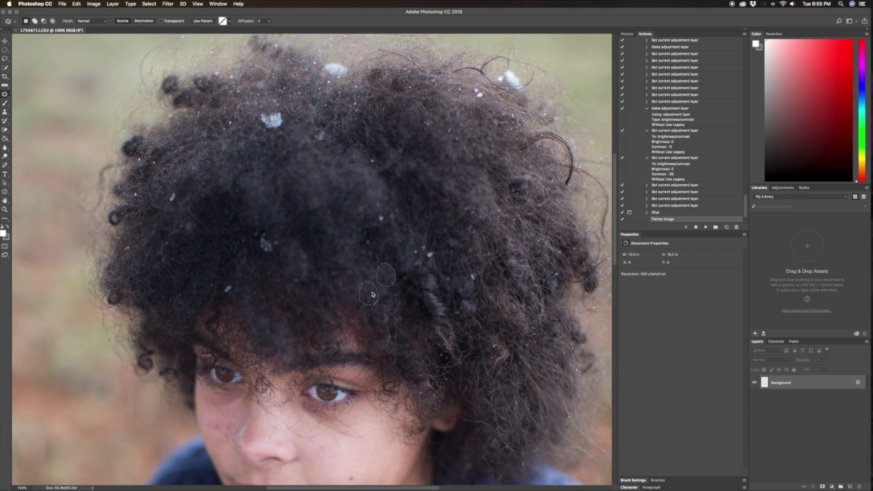
pyautogui.scroll(-1, 369, 282)
pyautogui.rightClick(369, 282)
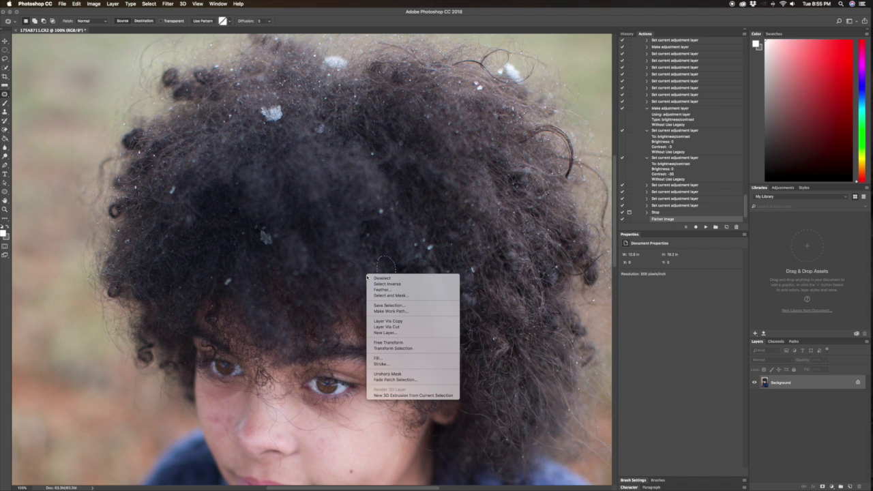
pyautogui.click(376, 278)
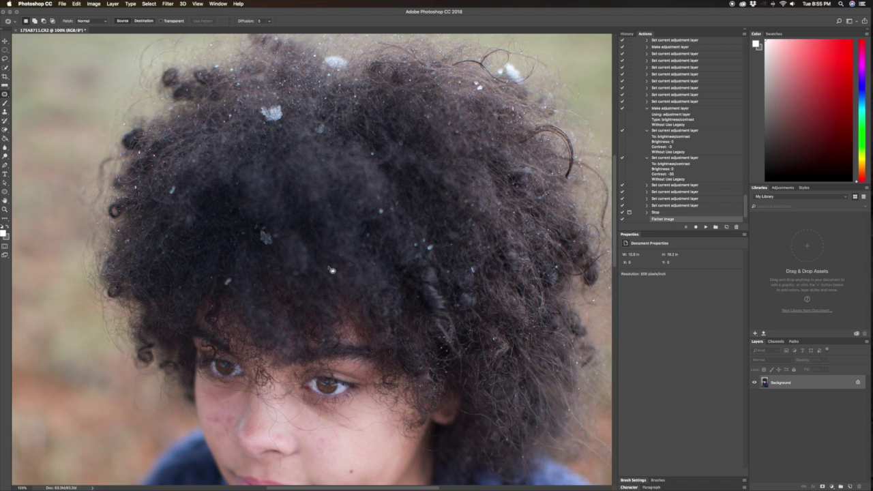
# - Remove the grey speck in the dark hair with the Clone Stamp Tool at 43% opacity, sampling the clean hair beside it
pyautogui.scroll(3, 378, 257)
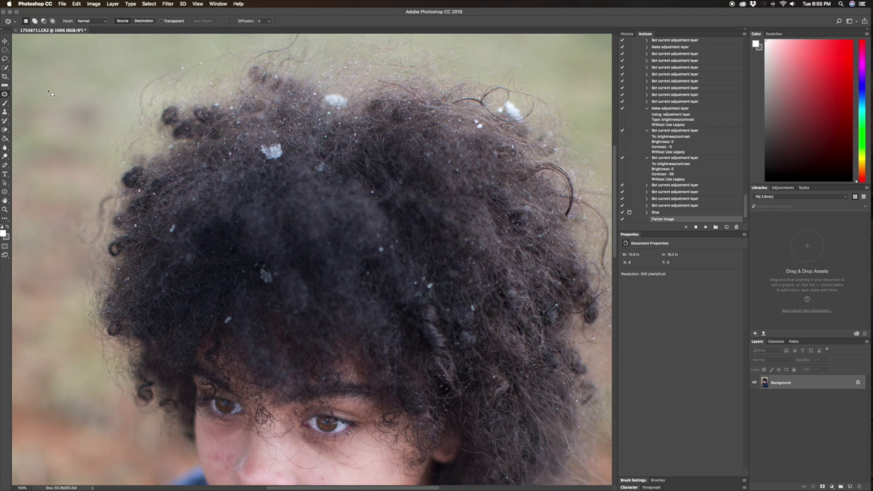
pyautogui.click(5, 112)
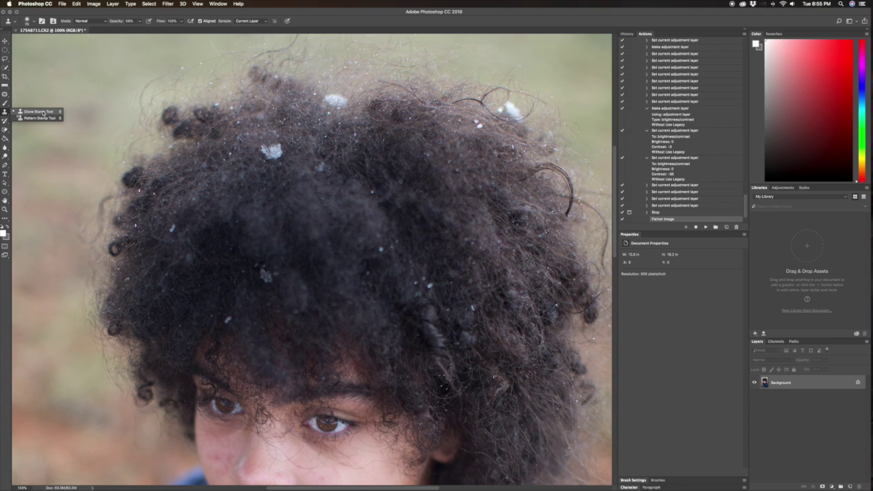
pyautogui.click(43, 112)
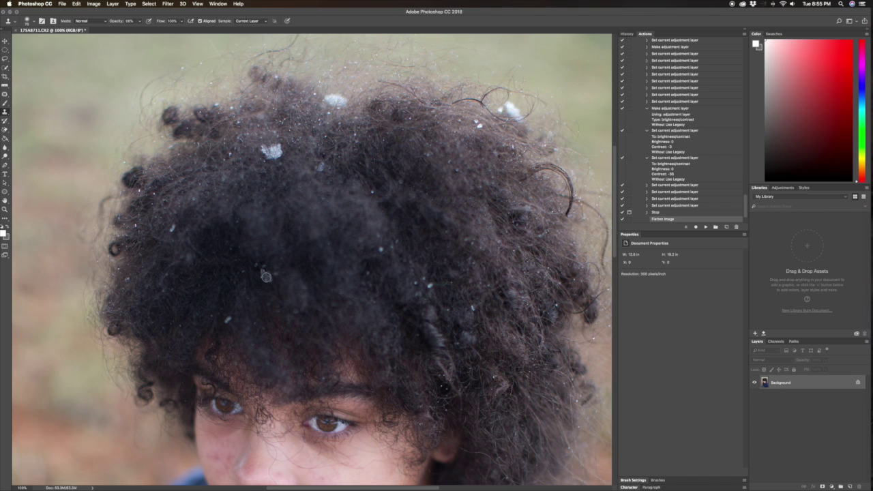
pyautogui.moveTo(141, 22); pyautogui.dragTo(133, 31)
pyautogui.keyDown('alt'); pyautogui.click(235, 271); pyautogui.keyUp('alt')
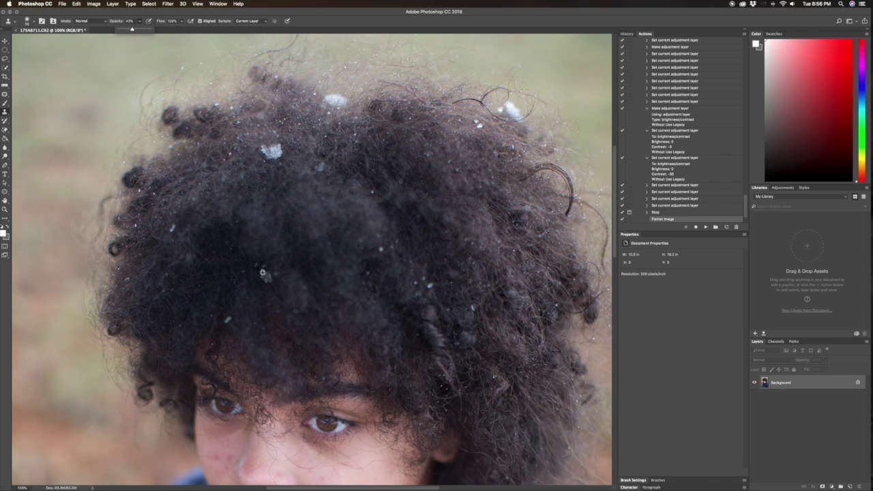
pyautogui.click(265, 277)
pyautogui.keyDown('alt'); pyautogui.click(243, 277); pyautogui.keyUp('alt')
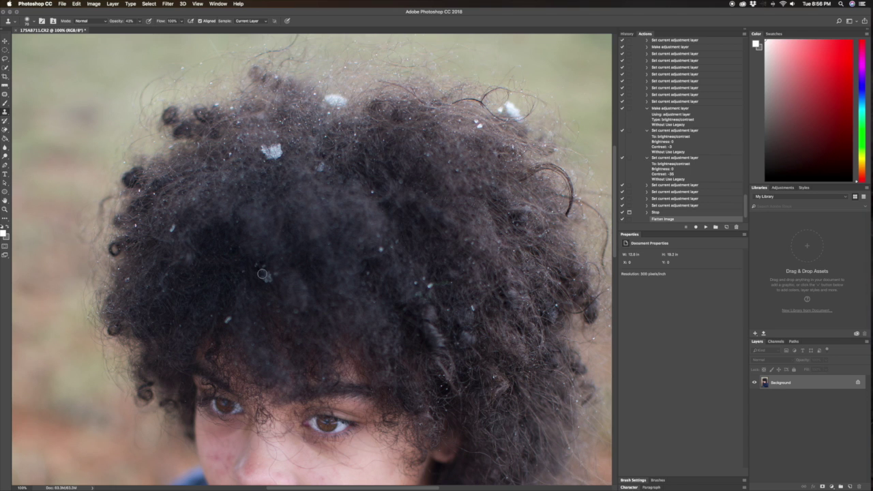
pyautogui.click(264, 277)
pyautogui.click(264, 277)
pyautogui.click(265, 276)
# - Switch to the Spot Healing Brush Tool and bring the whole portrait into view
pyautogui.scroll(-1, 300, 205)
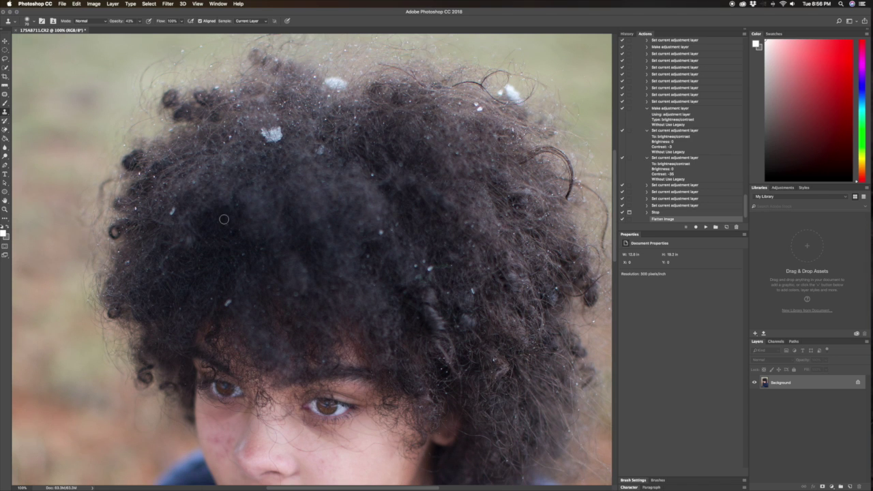
pyautogui.click(5, 94)
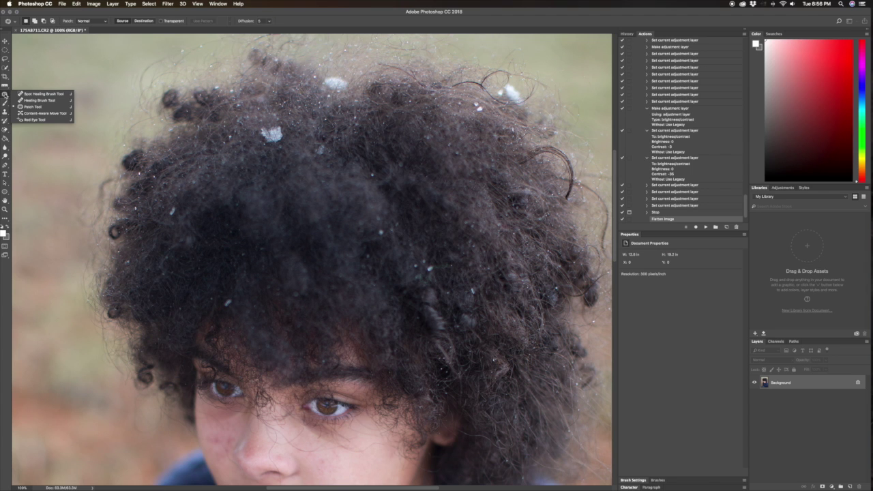
pyautogui.click(38, 95)
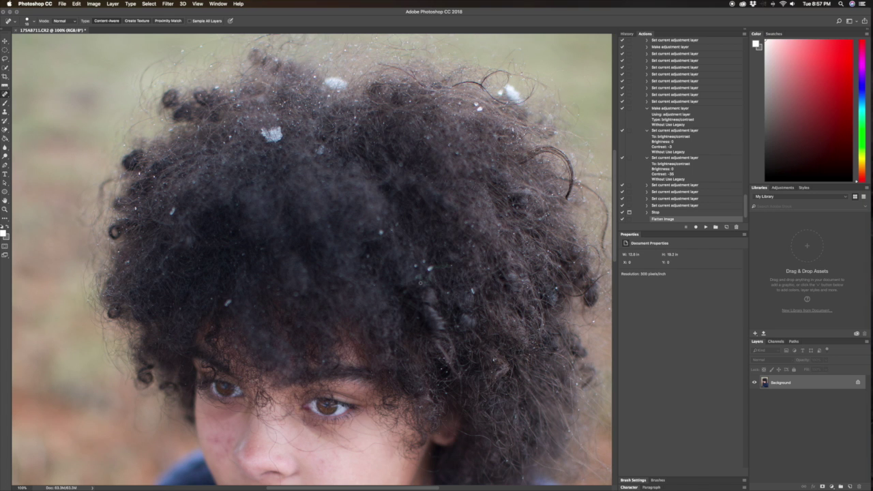
pyautogui.press('super+minus')
pyautogui.press('super+minus')
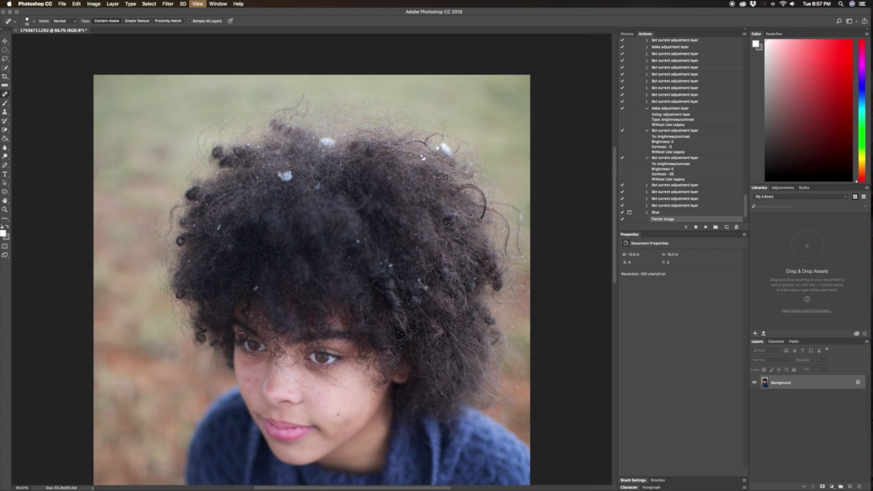
pyautogui.press('super+minus')
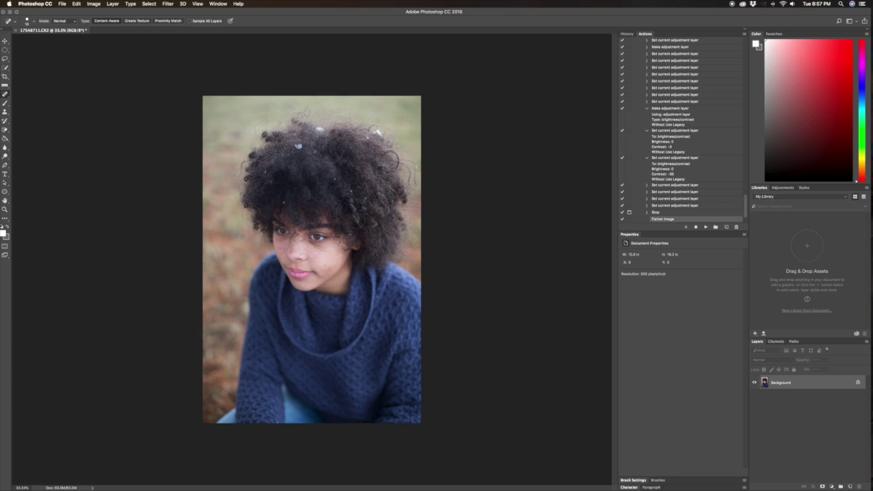
# - Run the "EXTRAS | Timeless Black & White" action from the Lake Erie Summers + EXTRAS set up to its tweak stop
pyautogui.scroll(10, 696, 130)
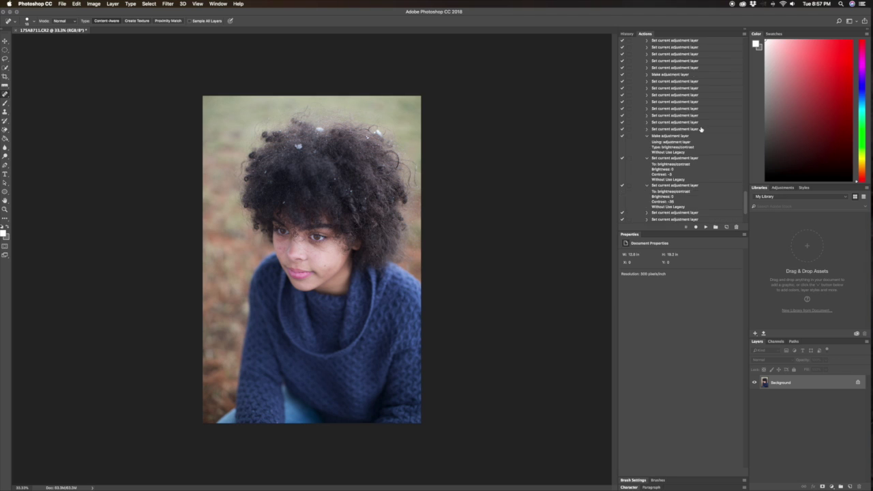
pyautogui.scroll(10, 700, 129)
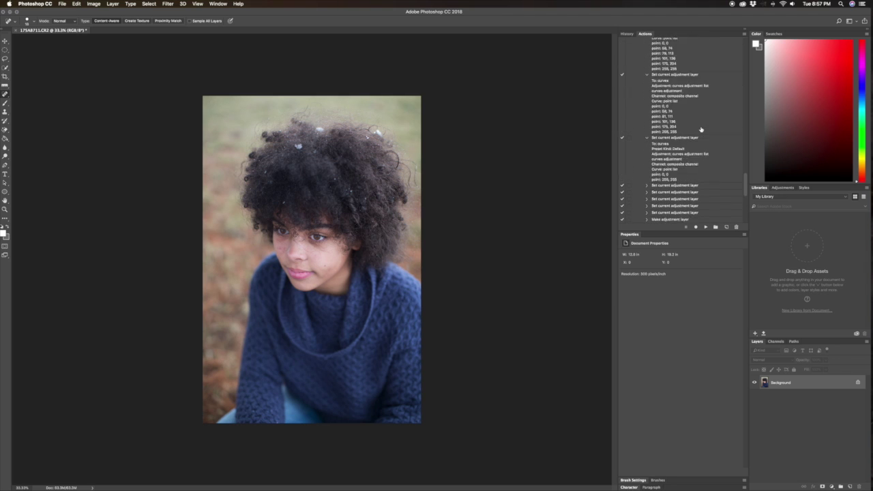
pyautogui.scroll(10, 701, 129)
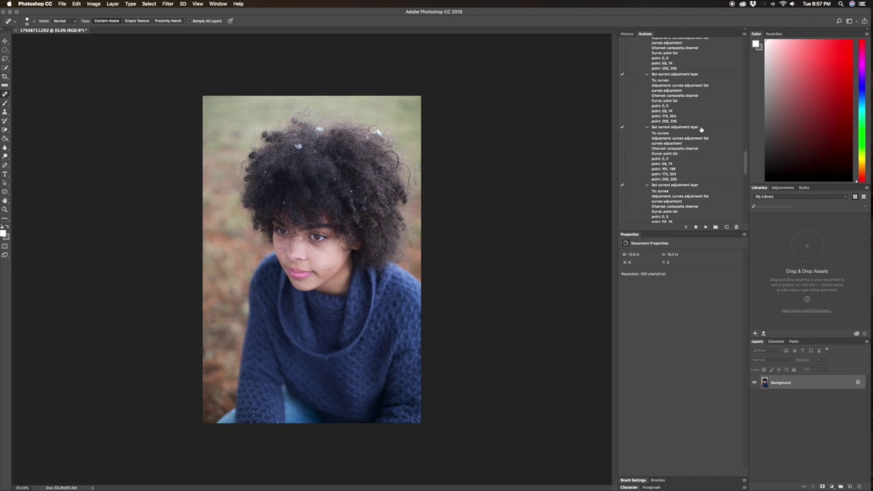
pyautogui.scroll(10, 700, 130)
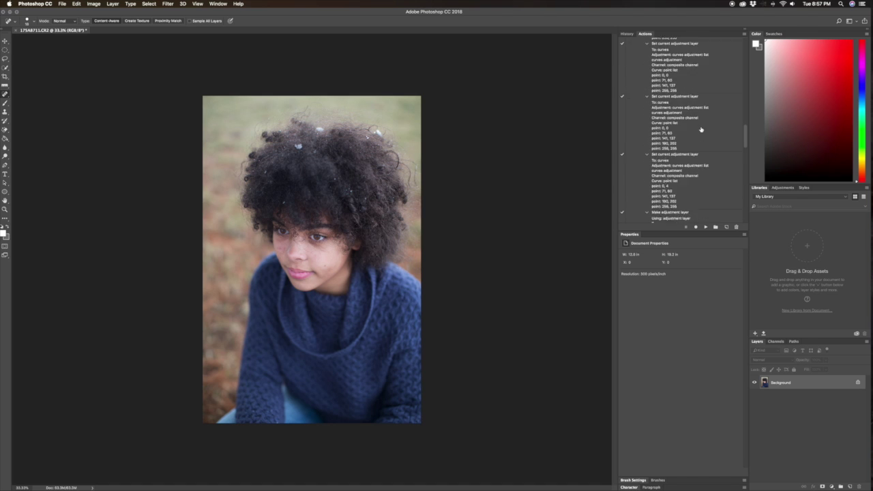
pyautogui.scroll(10, 701, 130)
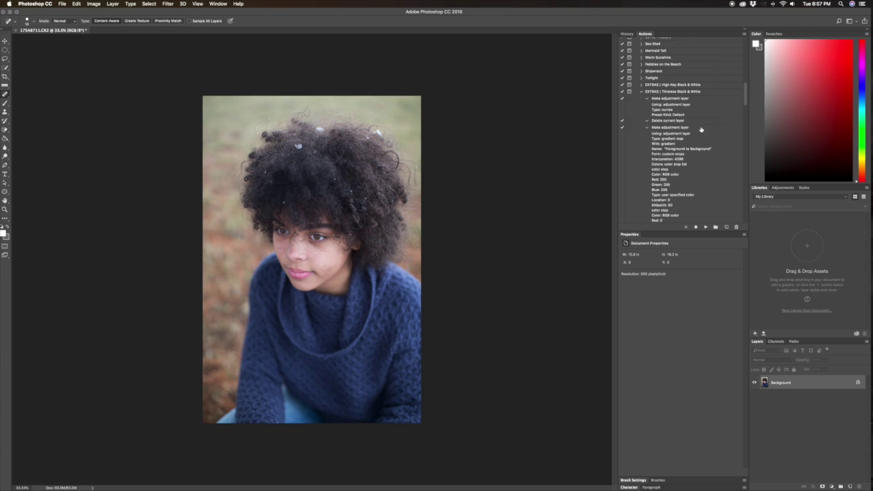
pyautogui.click(641, 95)
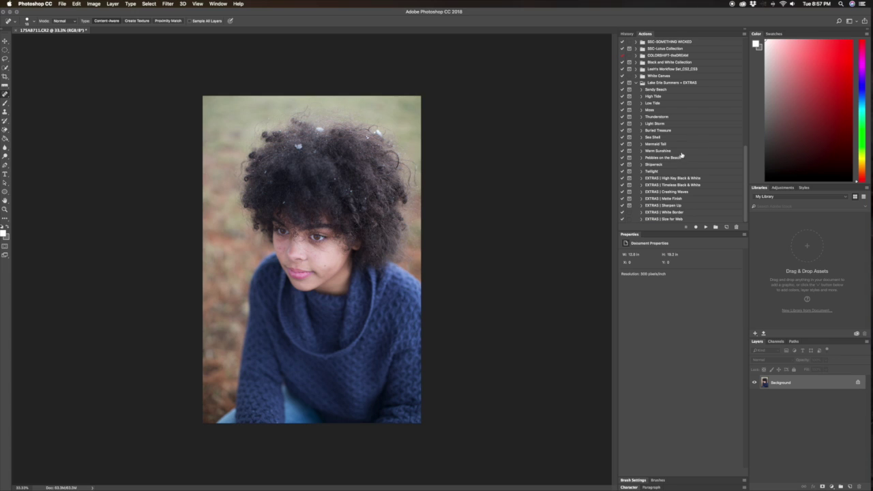
pyautogui.click(670, 186)
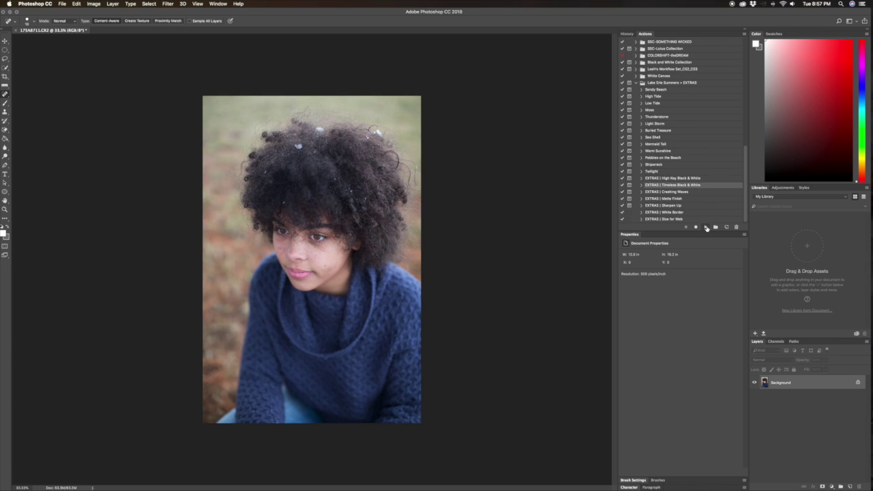
pyautogui.click(707, 226)
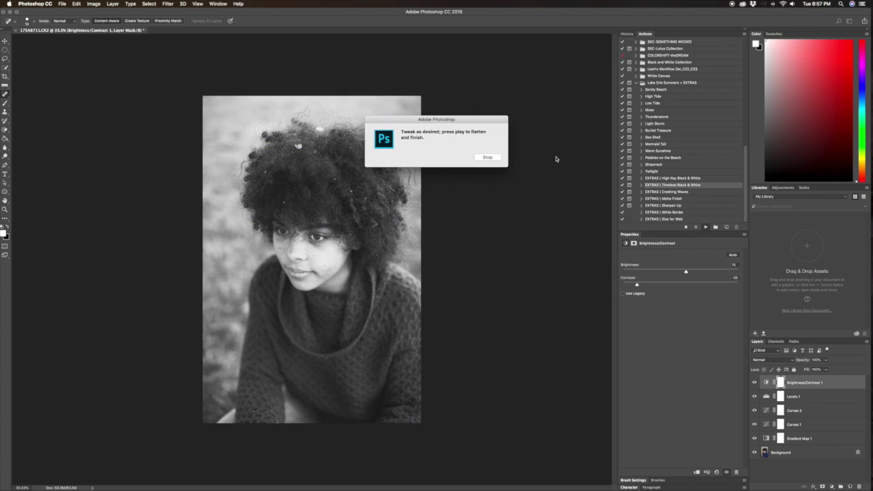
pyautogui.click(487, 158)
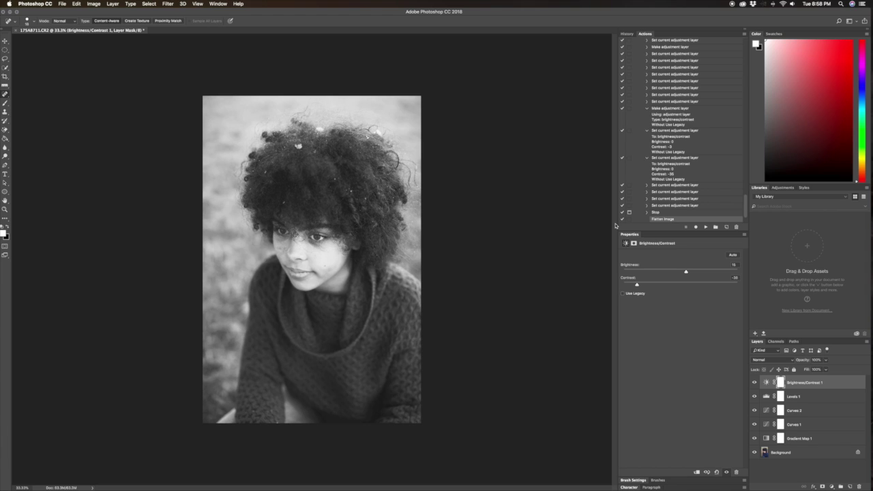
# - Resume the black-and-white action to flatten the image, and collapse its list of recorded commands
pyautogui.click(706, 226)
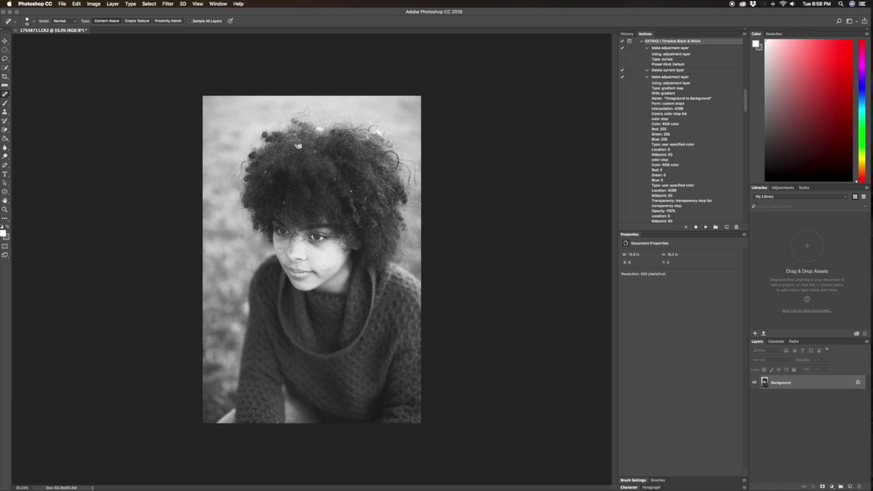
pyautogui.scroll(5, 669, 149)
pyautogui.click(640, 94)
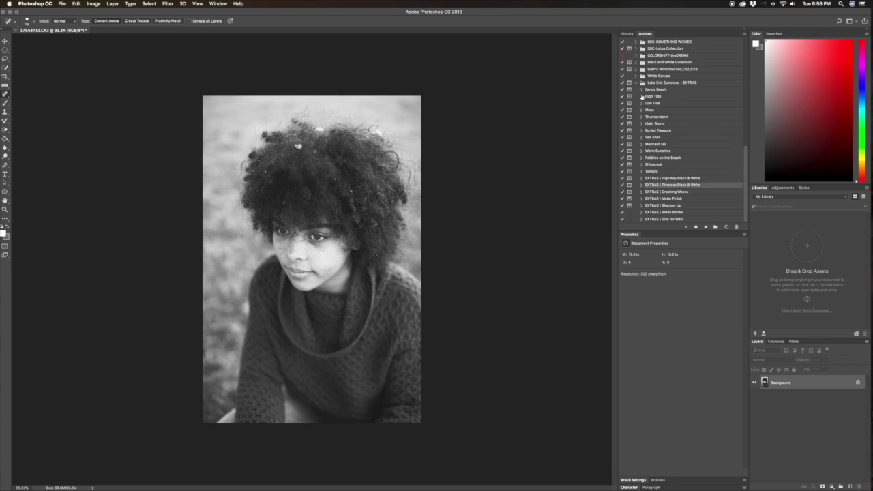